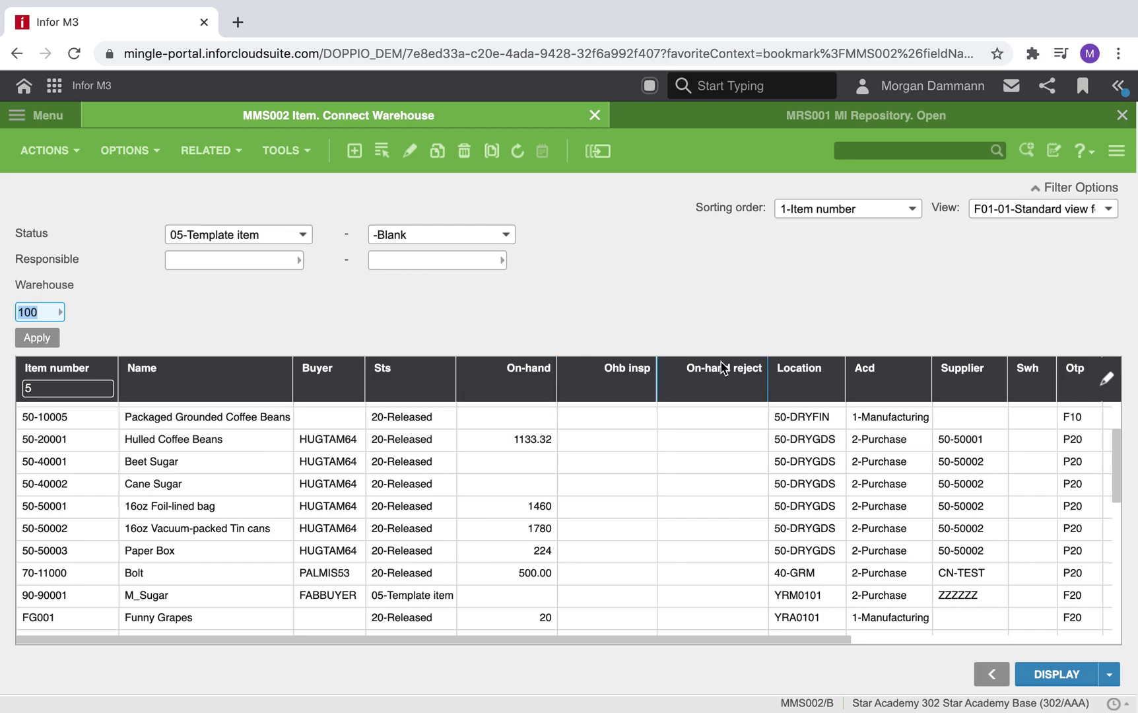
# - In Buyers_Demo, undo the stray row-1 paste to restore the new BUYE buyer codes, then save
pyautogui.hotkey('ctrl', 'Right')
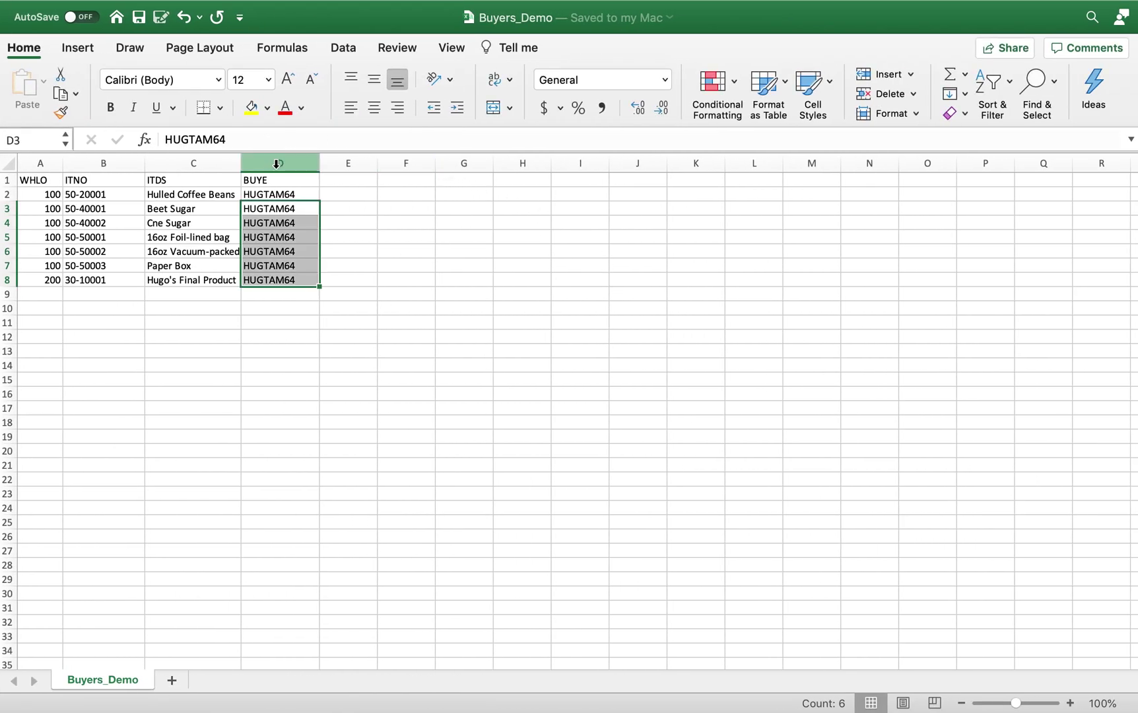
pyautogui.click(275, 164)
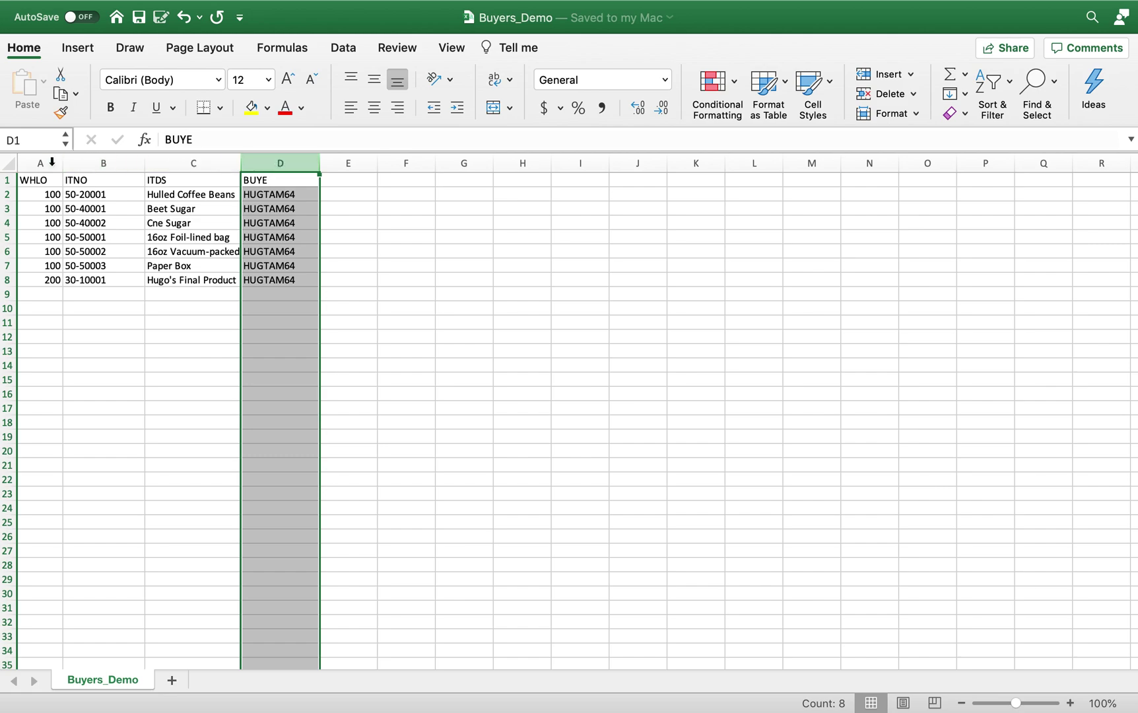
pyautogui.click(7, 181)
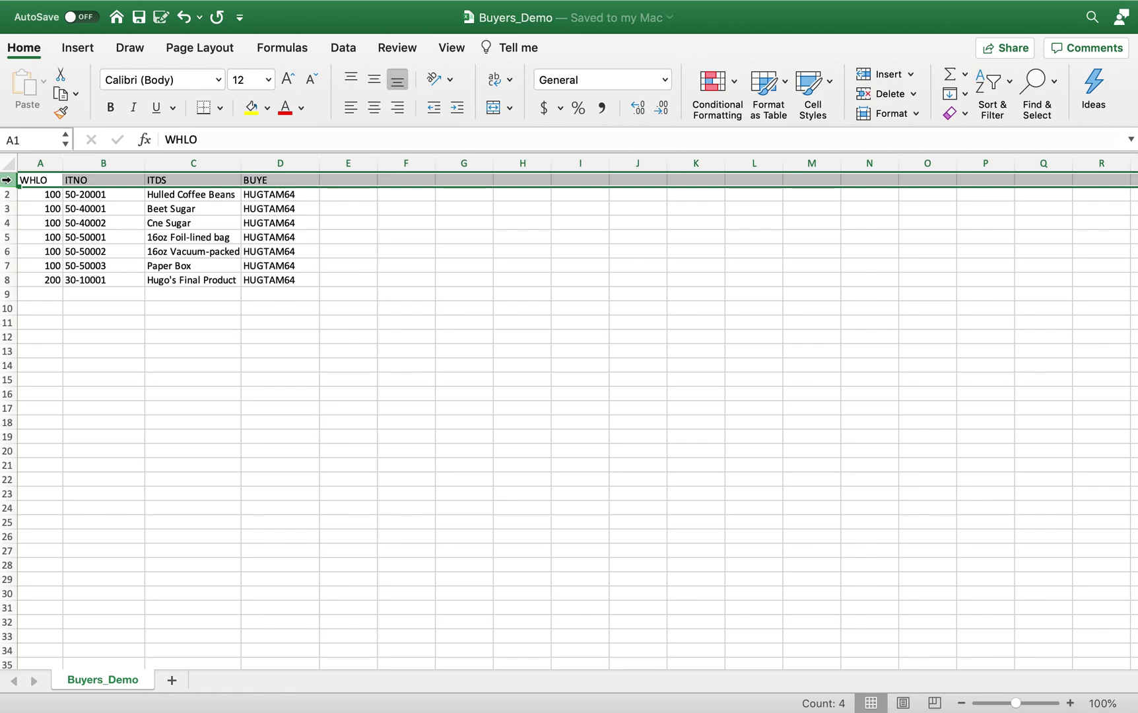
pyautogui.click(184, 21)
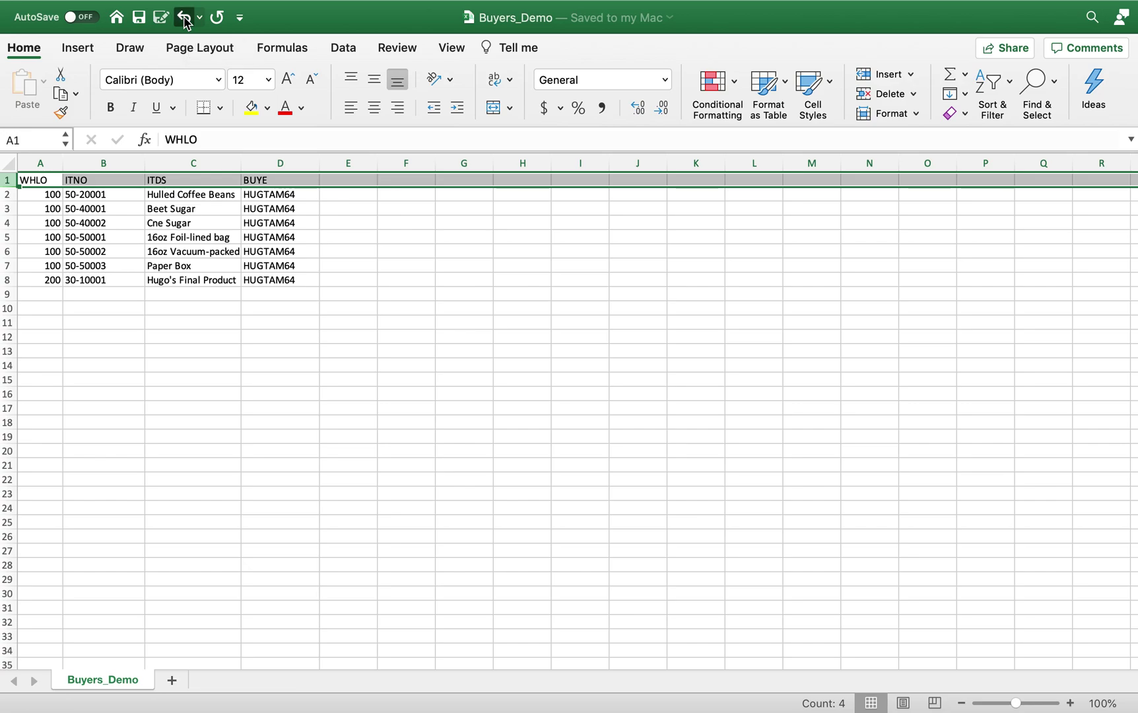
pyautogui.click(184, 22)
pyautogui.click(138, 17)
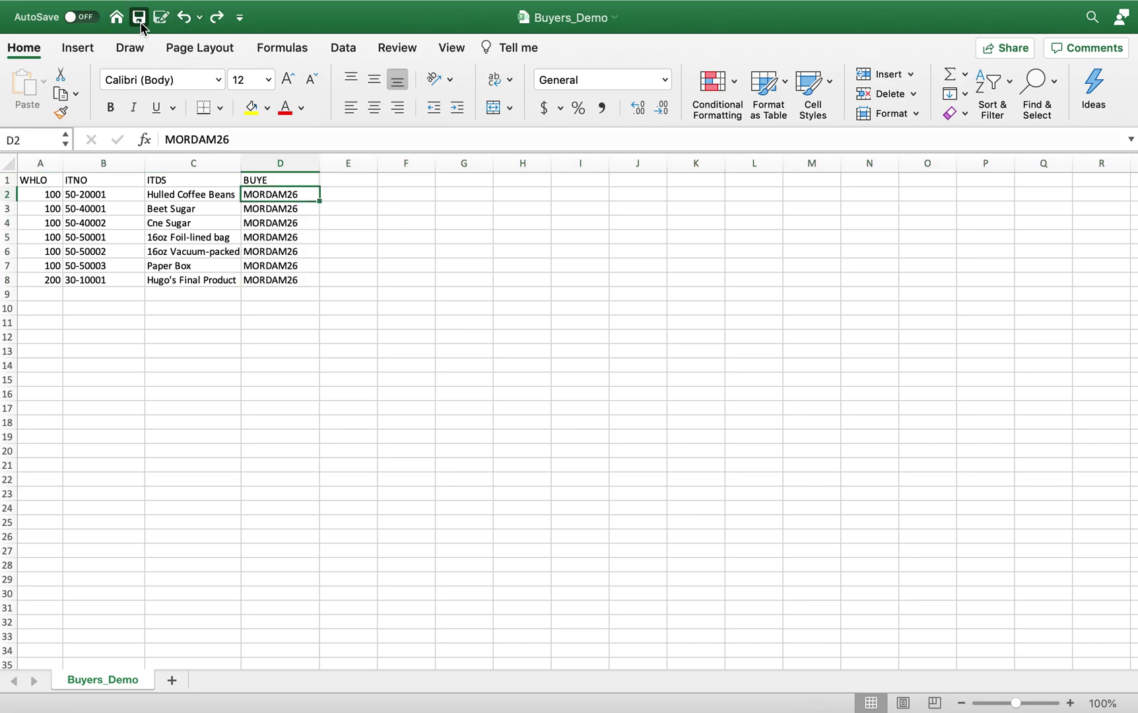
pyautogui.hotkey('ctrl', 'Left')
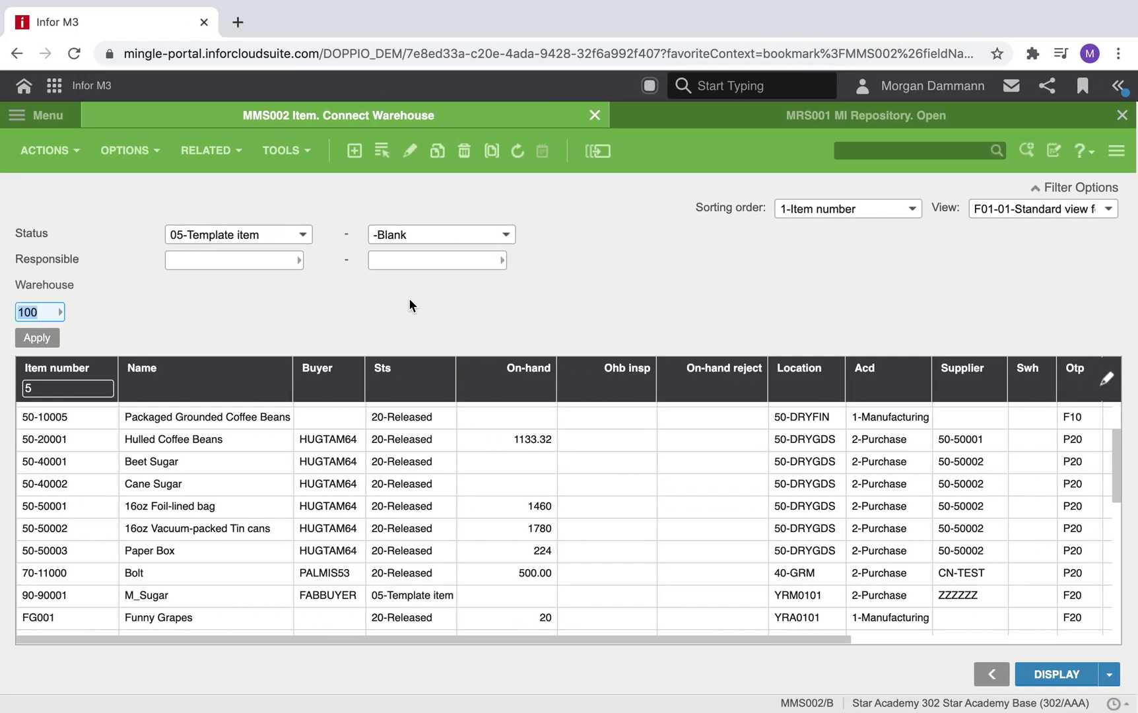
# - List the MMS200MI transactions via Related > Transactions and select UpdItmWhs (Update Item Warehouse)
pyautogui.click(681, 118)
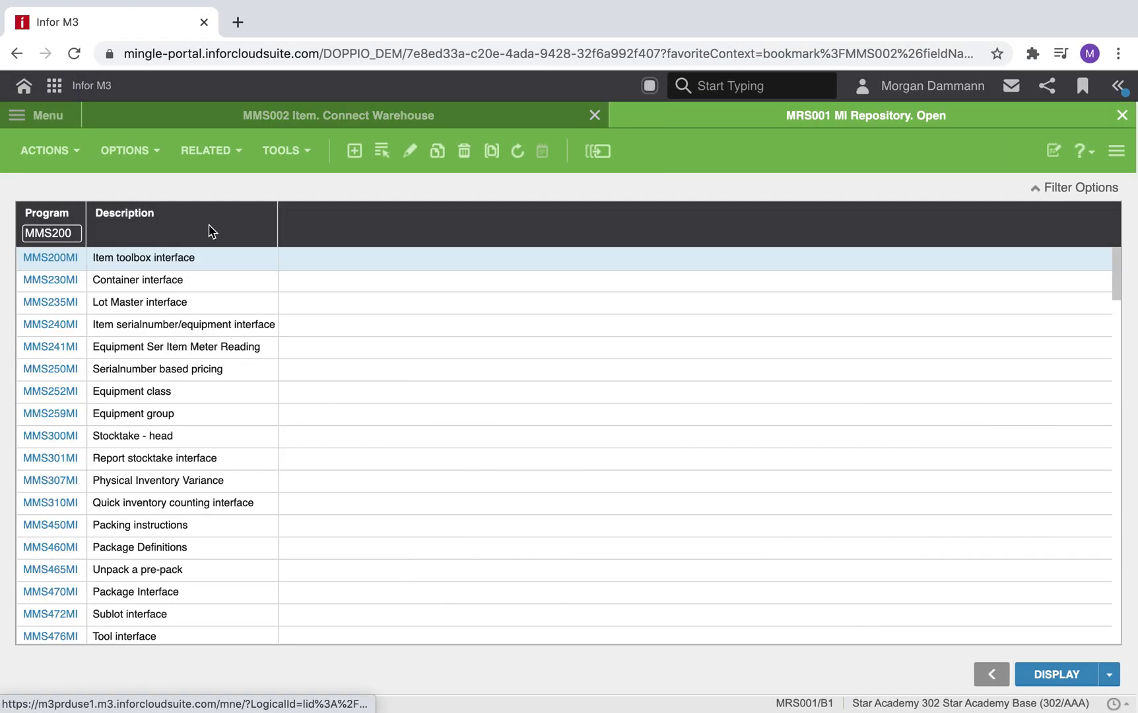
pyautogui.click(194, 260)
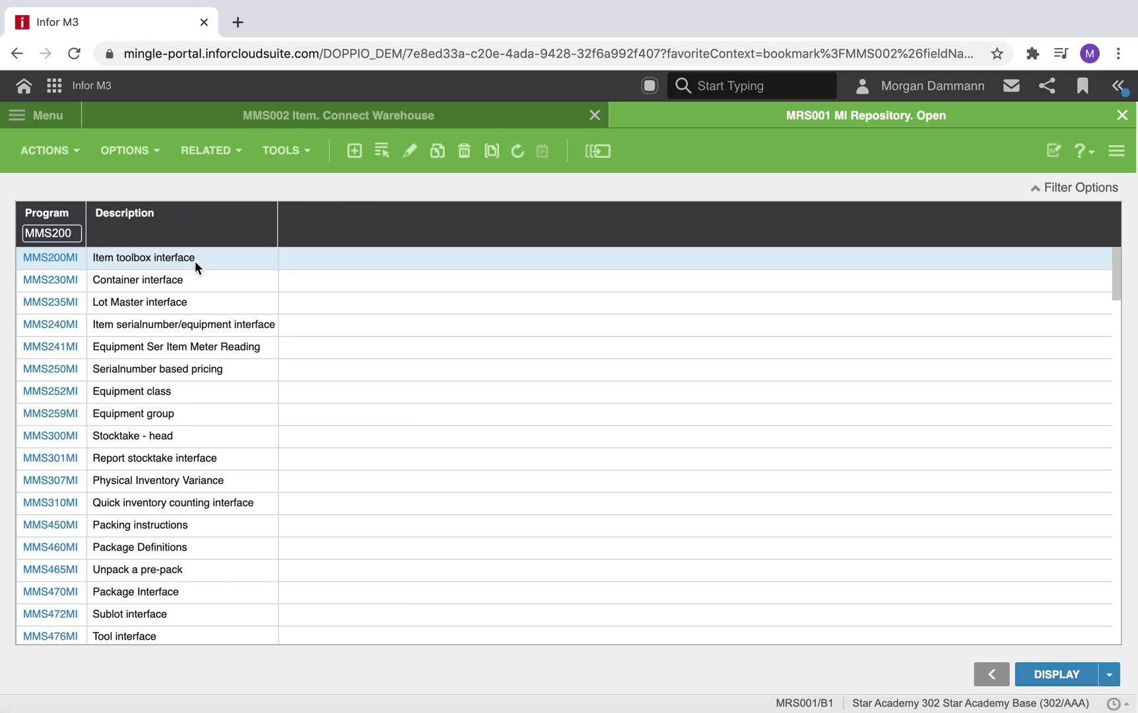
pyautogui.rightClick(194, 261)
pyautogui.moveTo(239, 282)
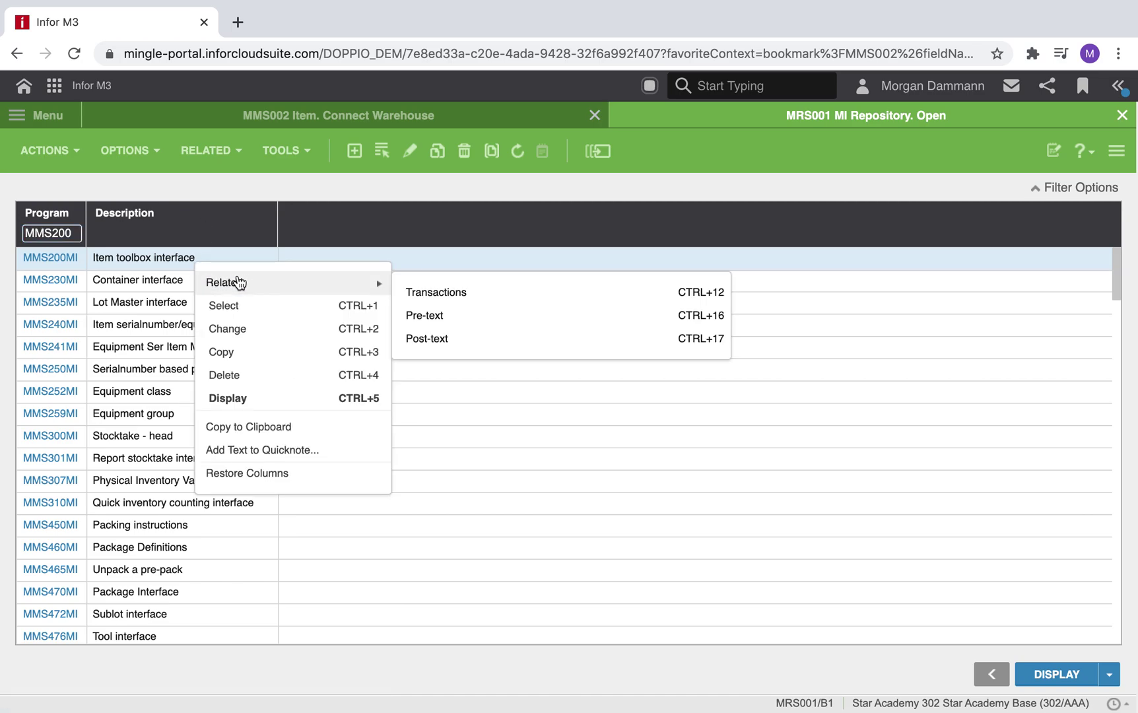
pyautogui.click(411, 293)
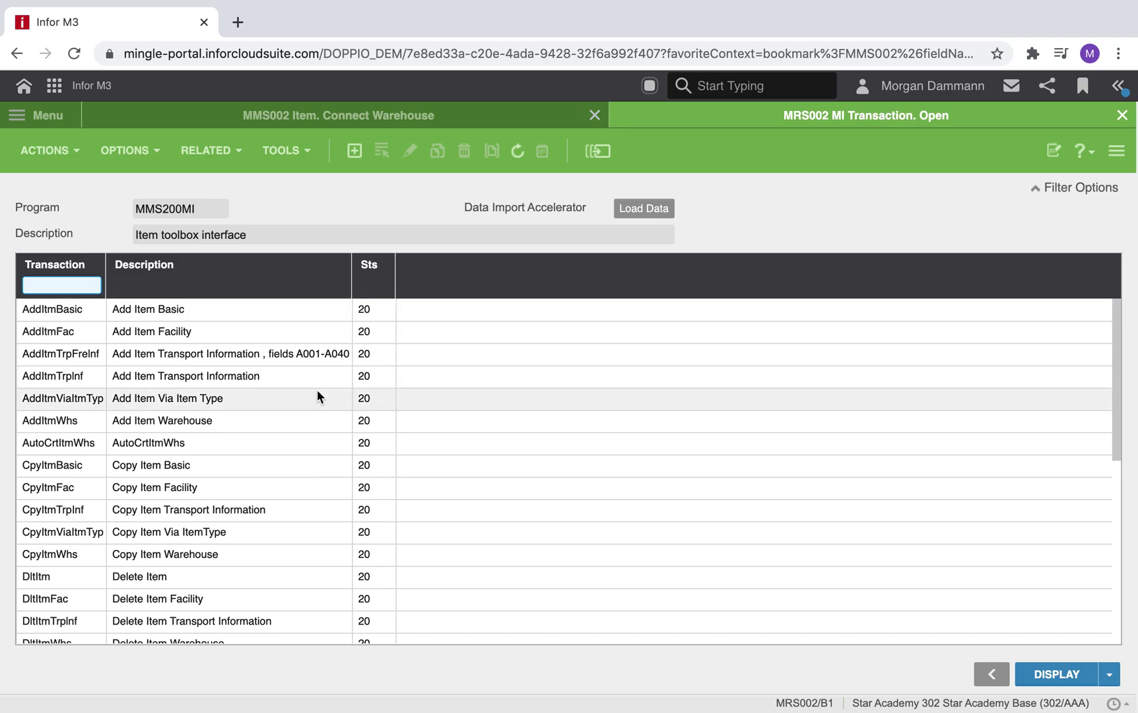
pyautogui.scroll(-5, 316, 391)
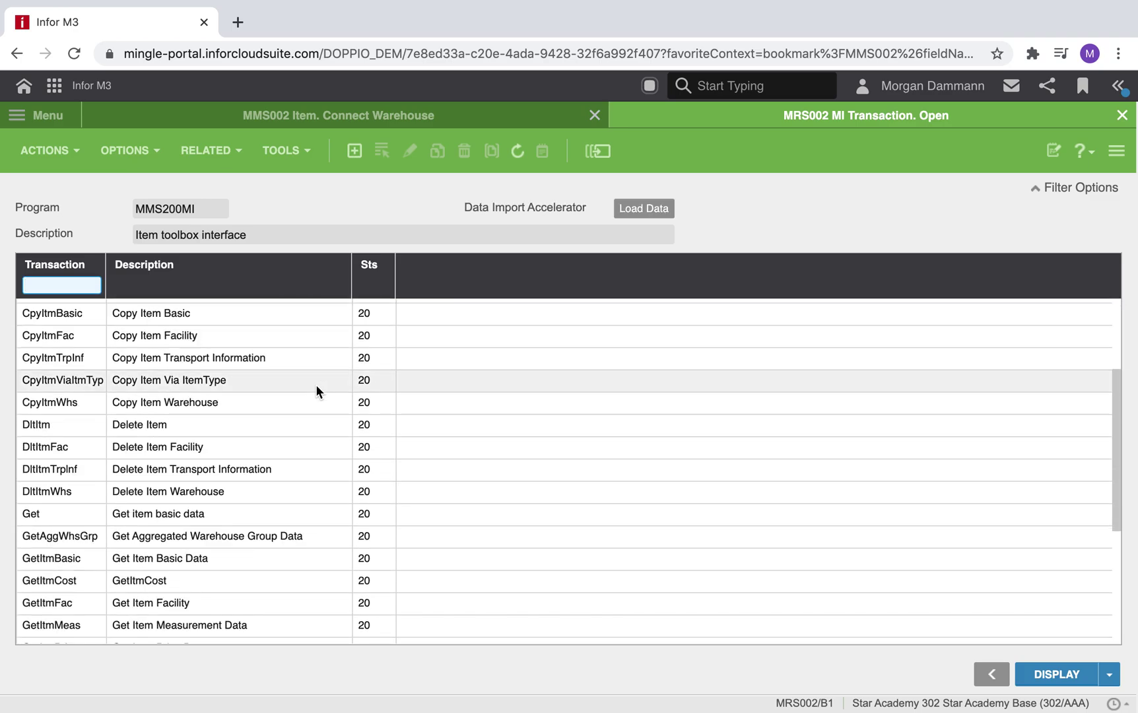
pyautogui.scroll(-4, 316, 389)
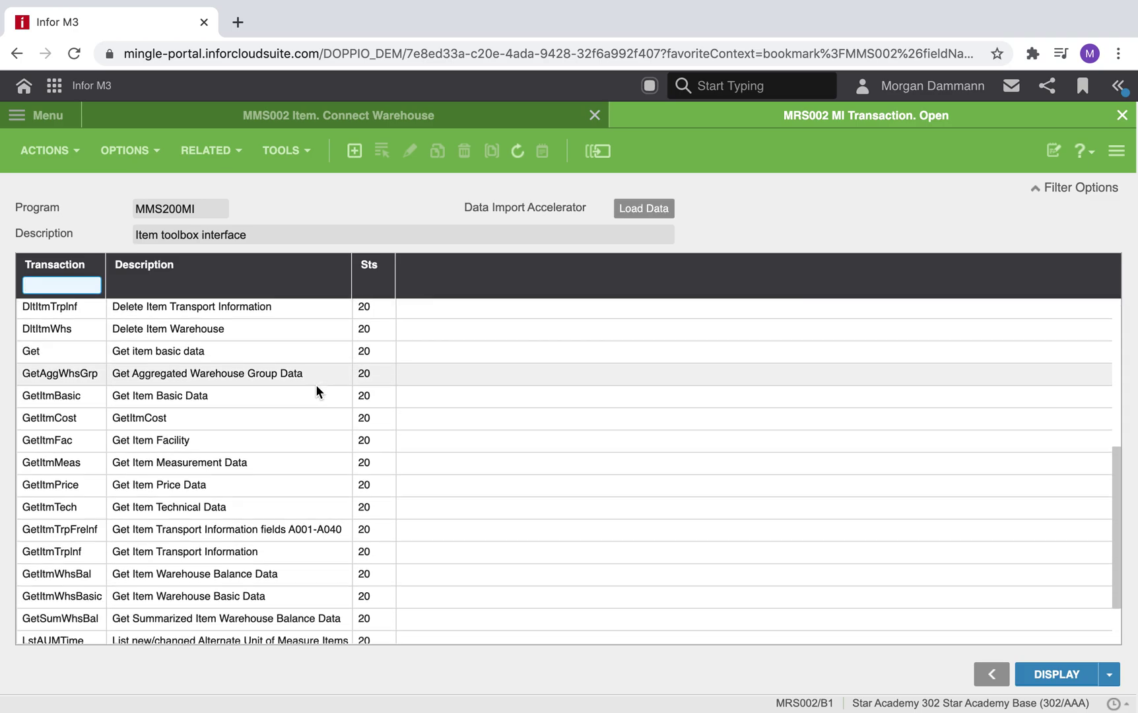
pyautogui.scroll(-20, 316, 390)
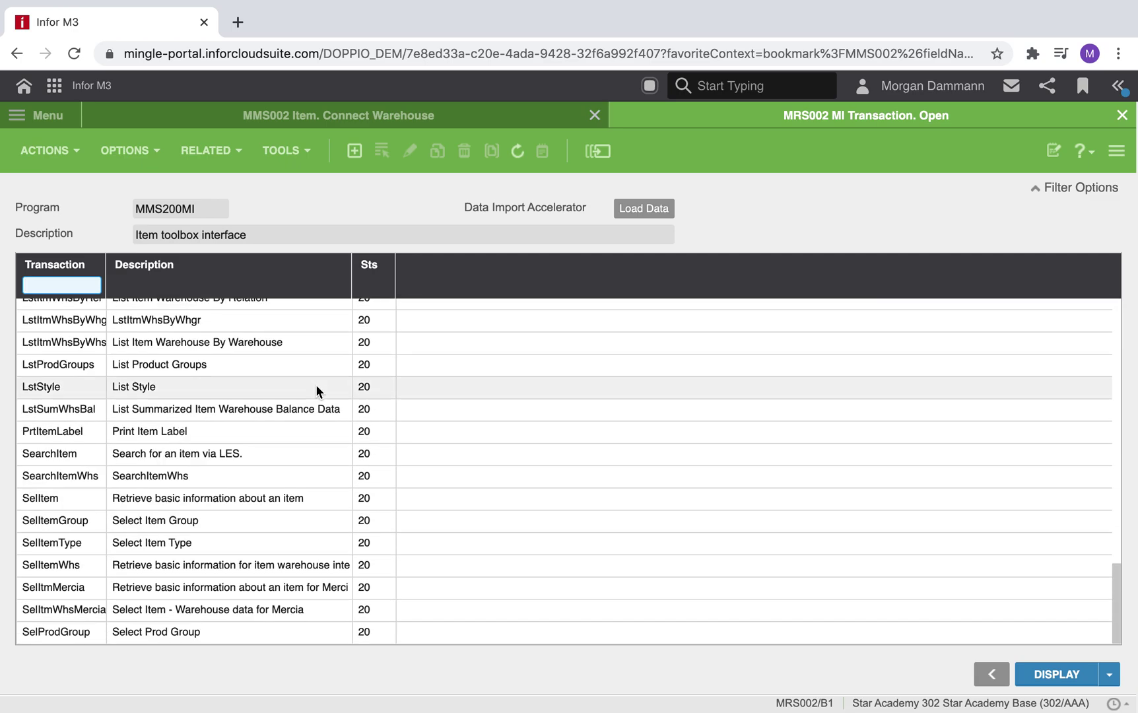
pyautogui.click(265, 634)
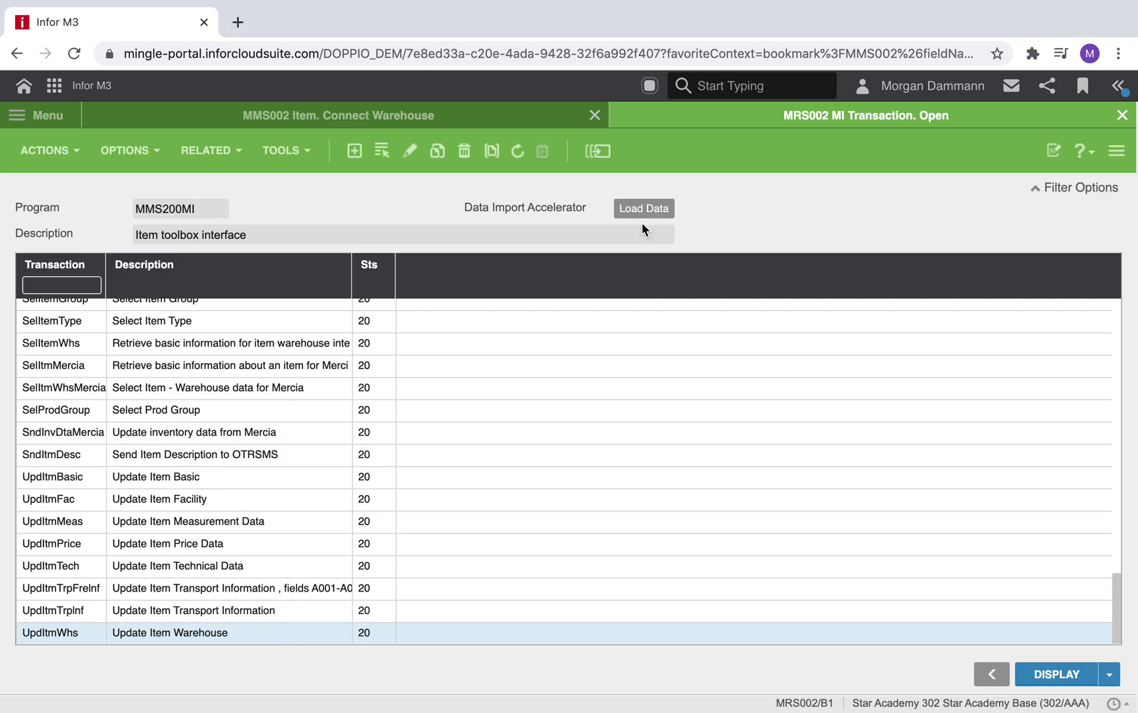
# - Start a data import for UpdItmWhs, then download and open its CSV import template
pyautogui.click(657, 210)
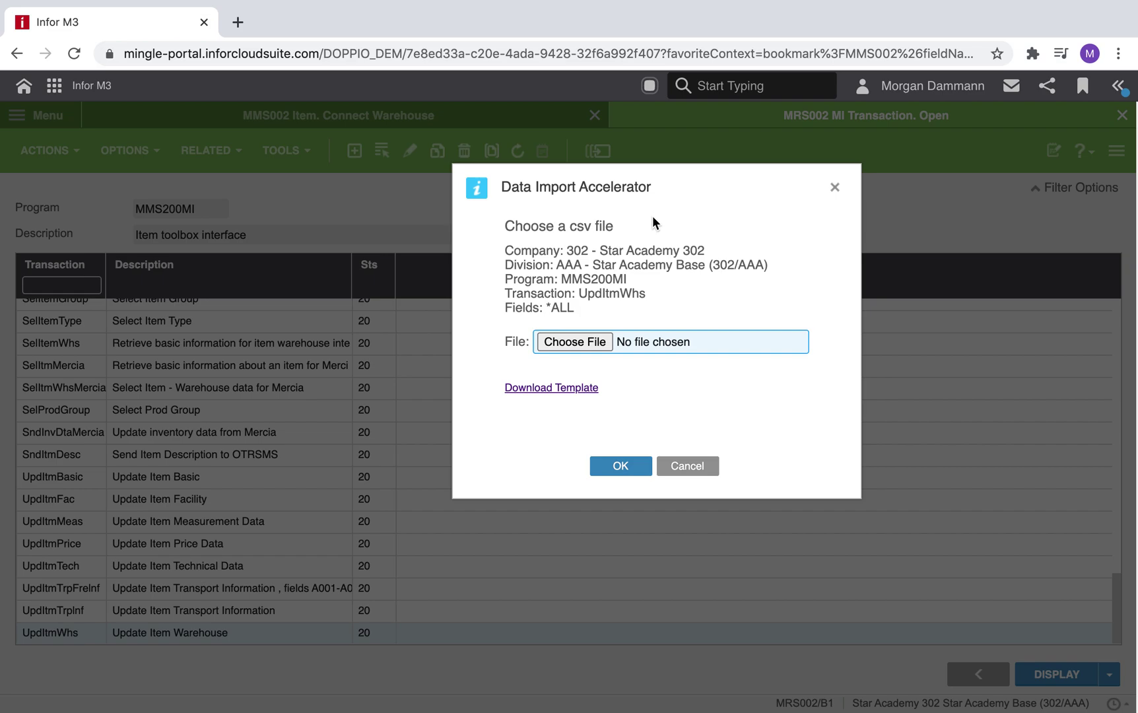
pyautogui.click(552, 388)
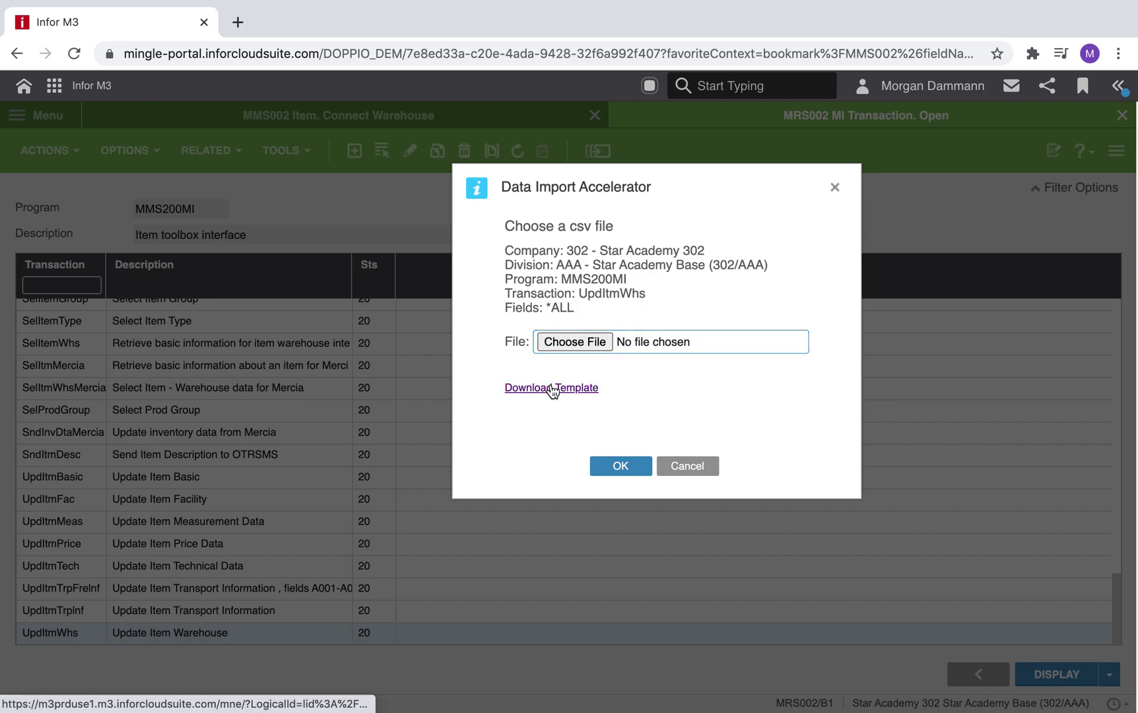
pyautogui.click(126, 690)
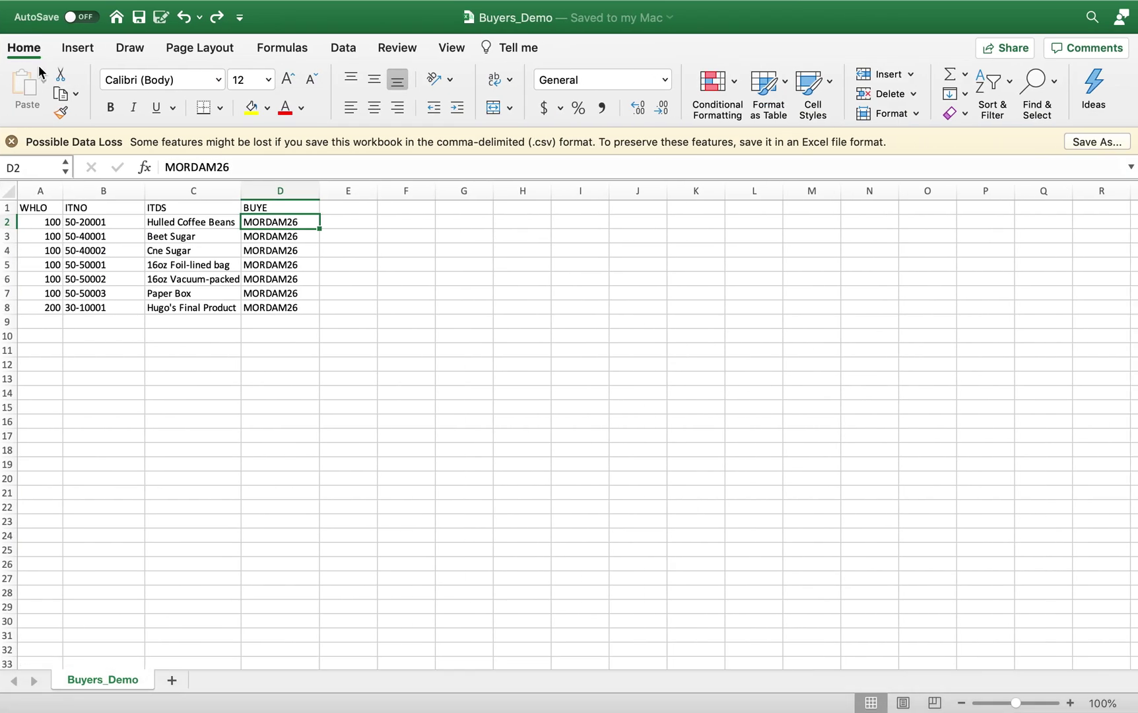
pyautogui.hotkey('ctrl', 'Right')
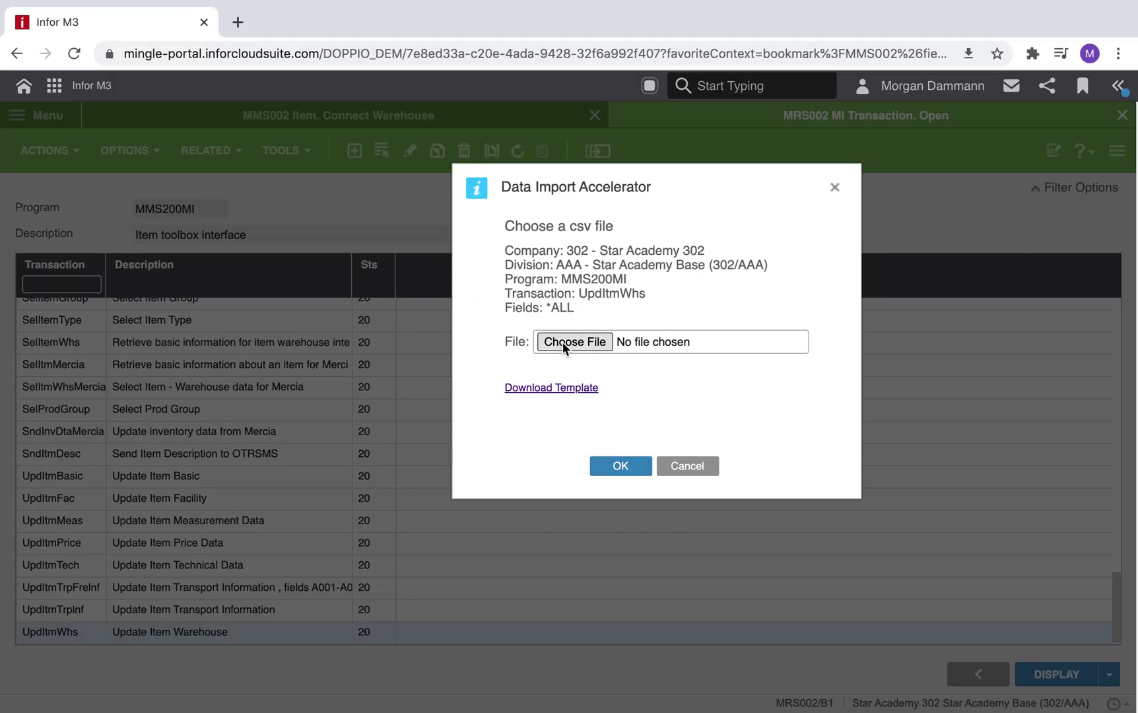
# - Import Buyers_Demo.csv and confirm loading all 7 found rows, with 7 succeeding
pyautogui.click(562, 342)
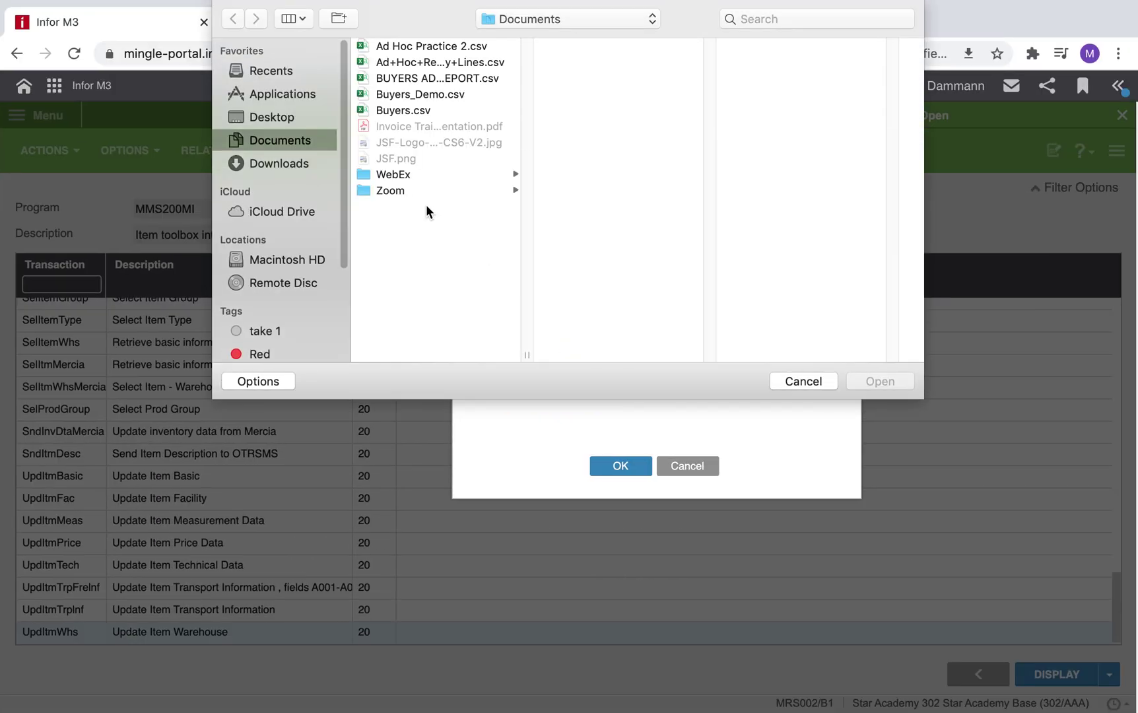
pyautogui.click(398, 98)
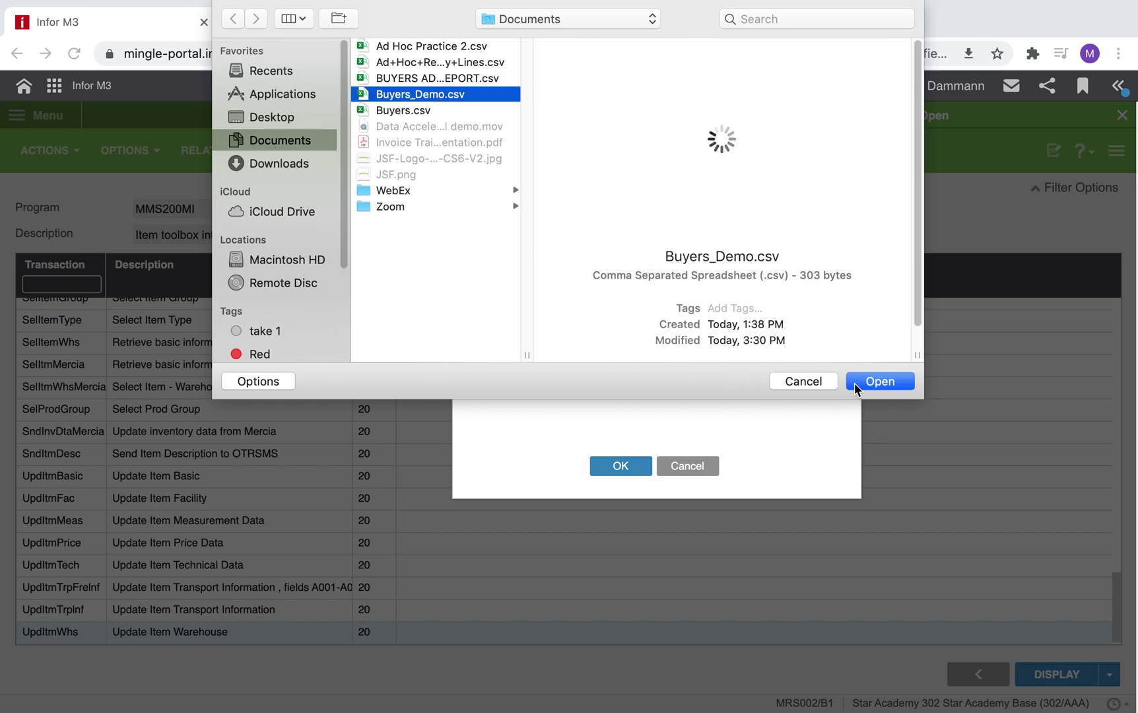
pyautogui.click(859, 384)
pyautogui.click(613, 467)
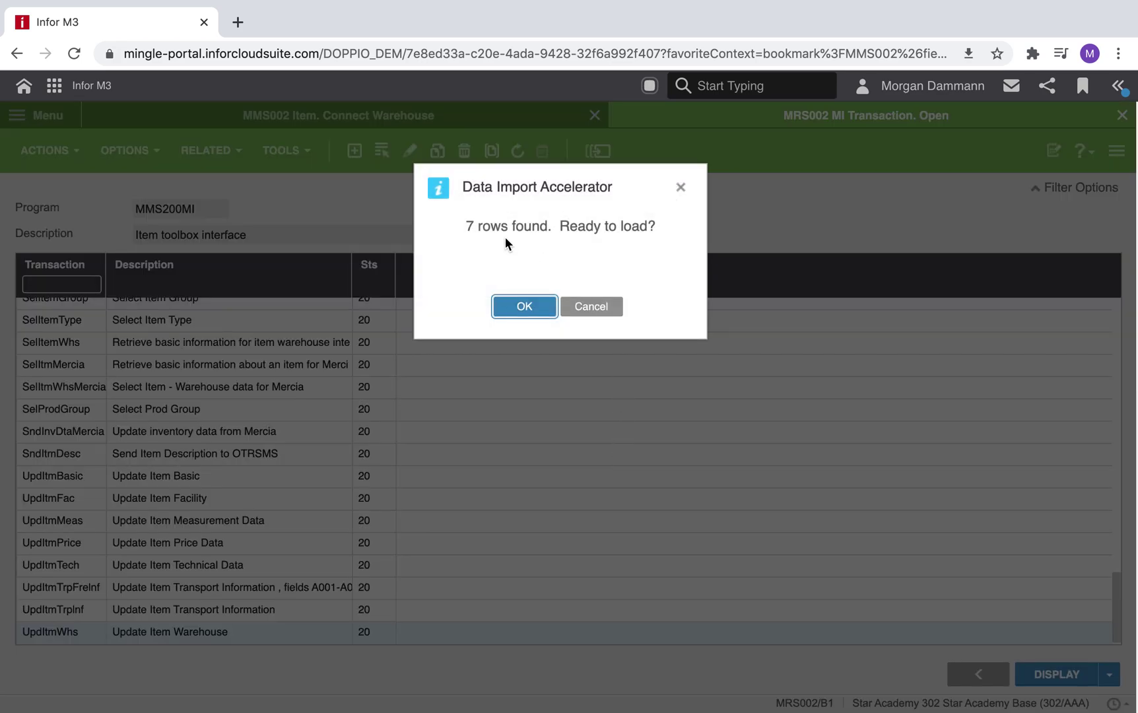
pyautogui.click(519, 310)
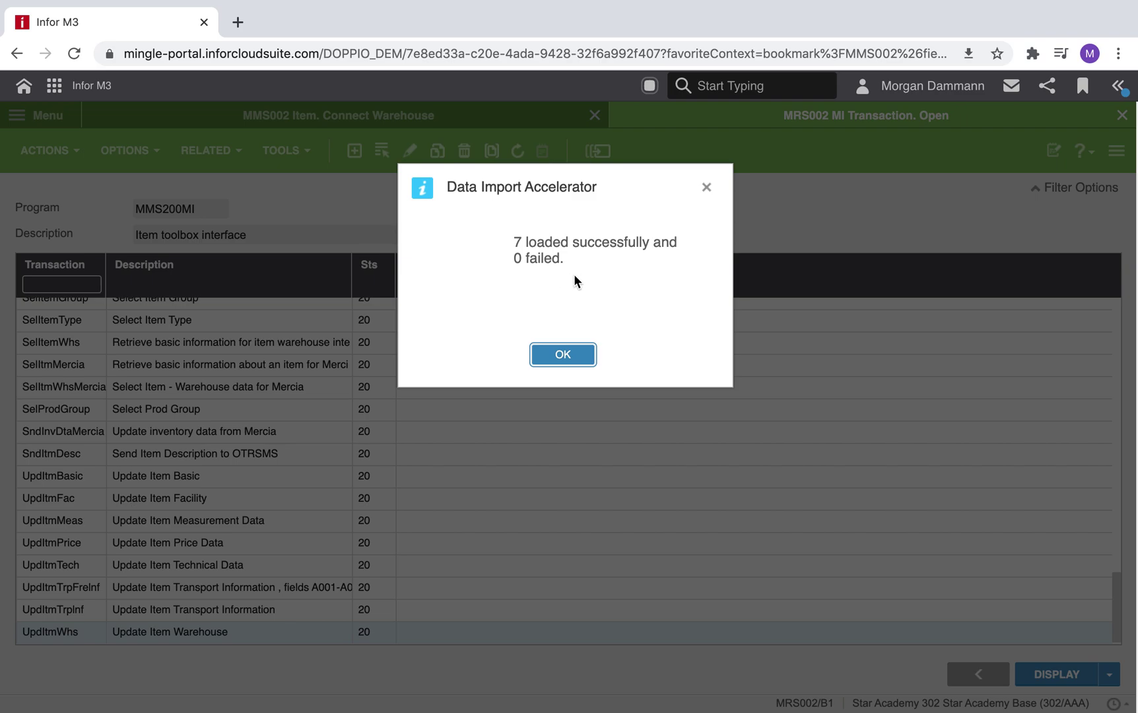
pyautogui.click(570, 363)
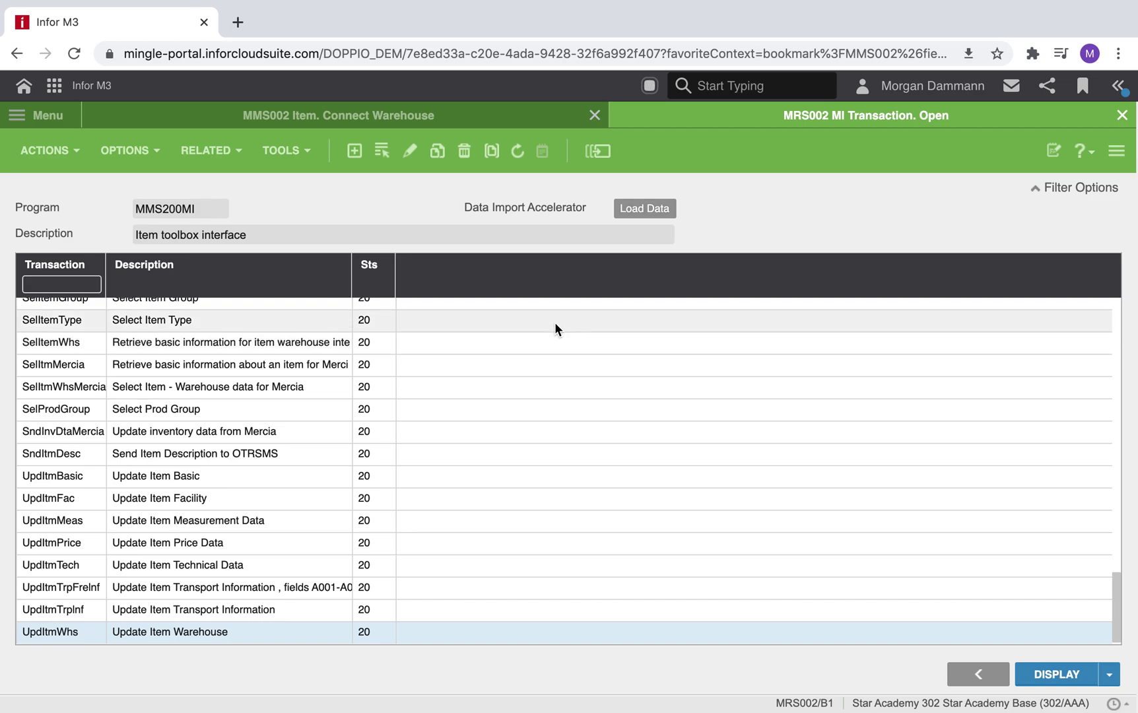
# - Switch to the MMS002 Item. Connect Warehouse list and refresh it to show the updated buyers
pyautogui.click(360, 121)
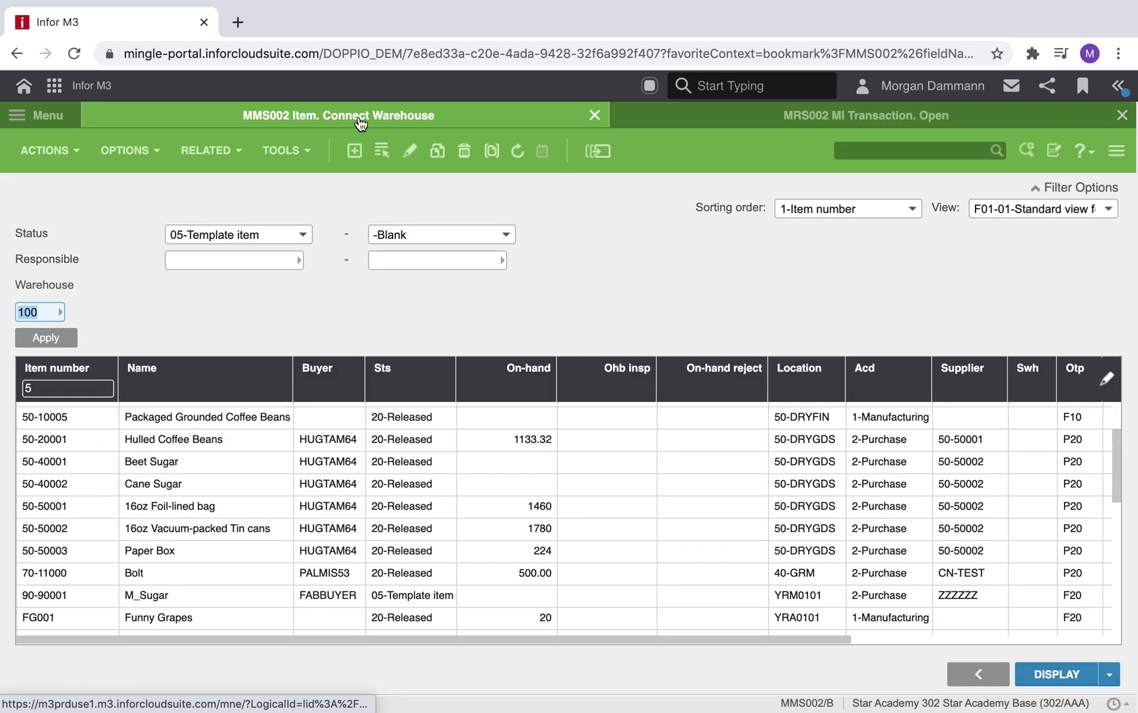
pyautogui.click(517, 152)
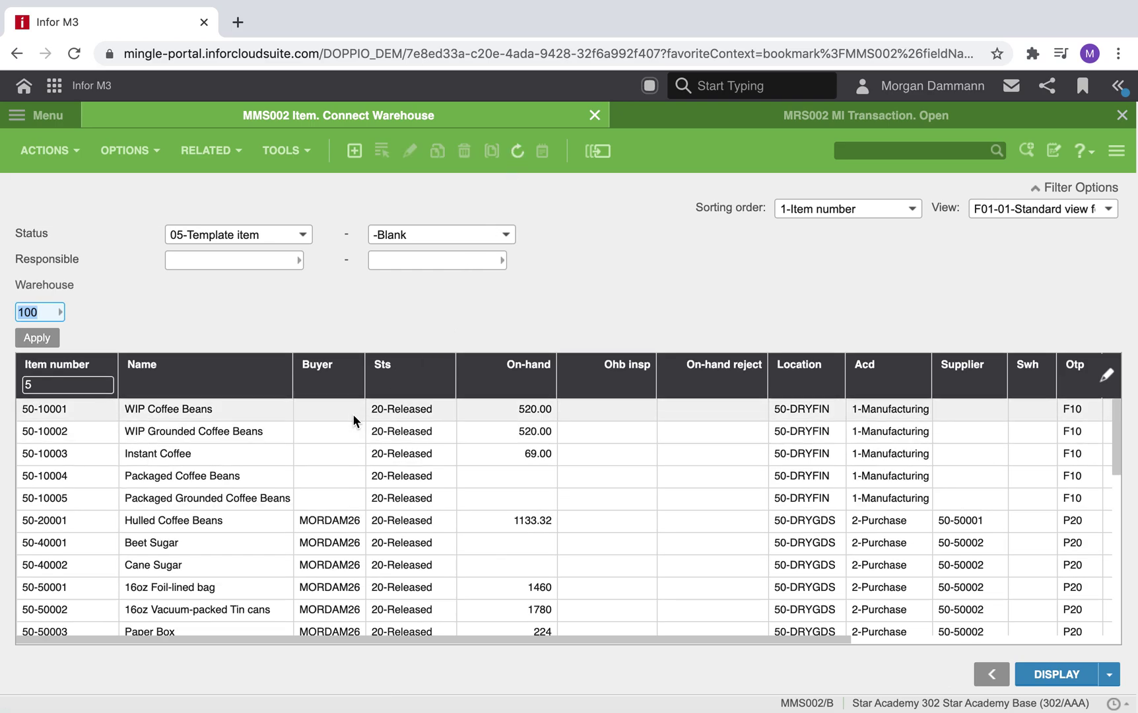
pyautogui.scroll(-1, 334, 422)
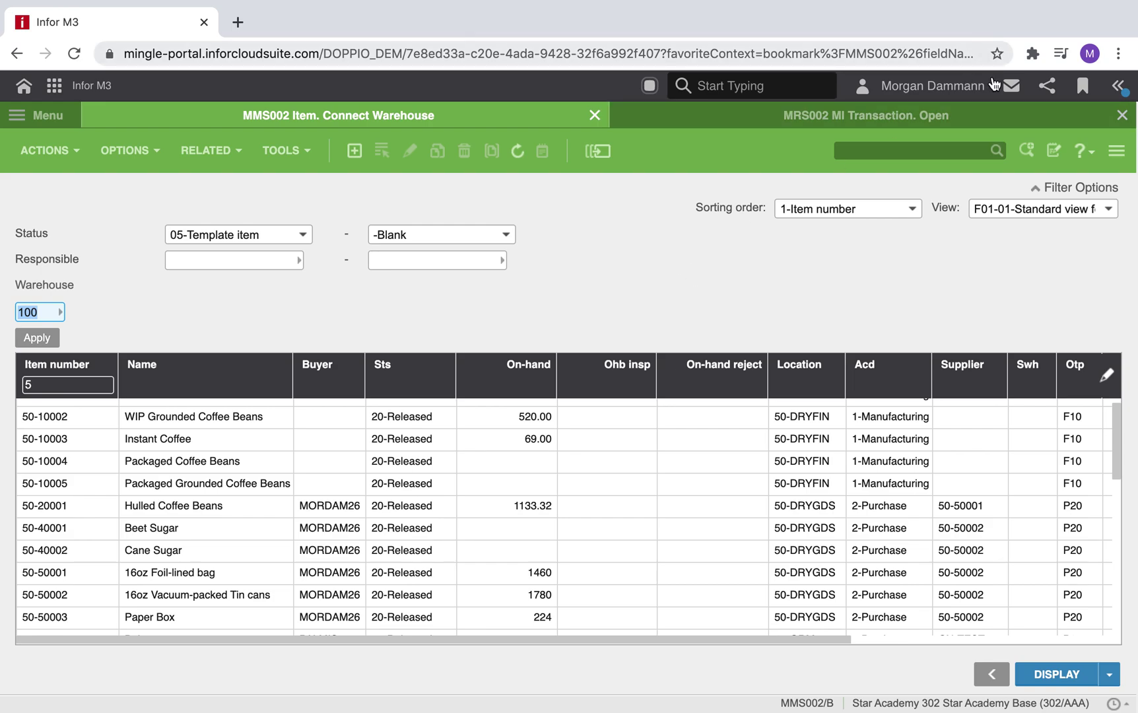
# - Open the Data Accelerator side panel with Update Buyer, then go to the Buyers_Demo workbook
pyautogui.click(1116, 152)
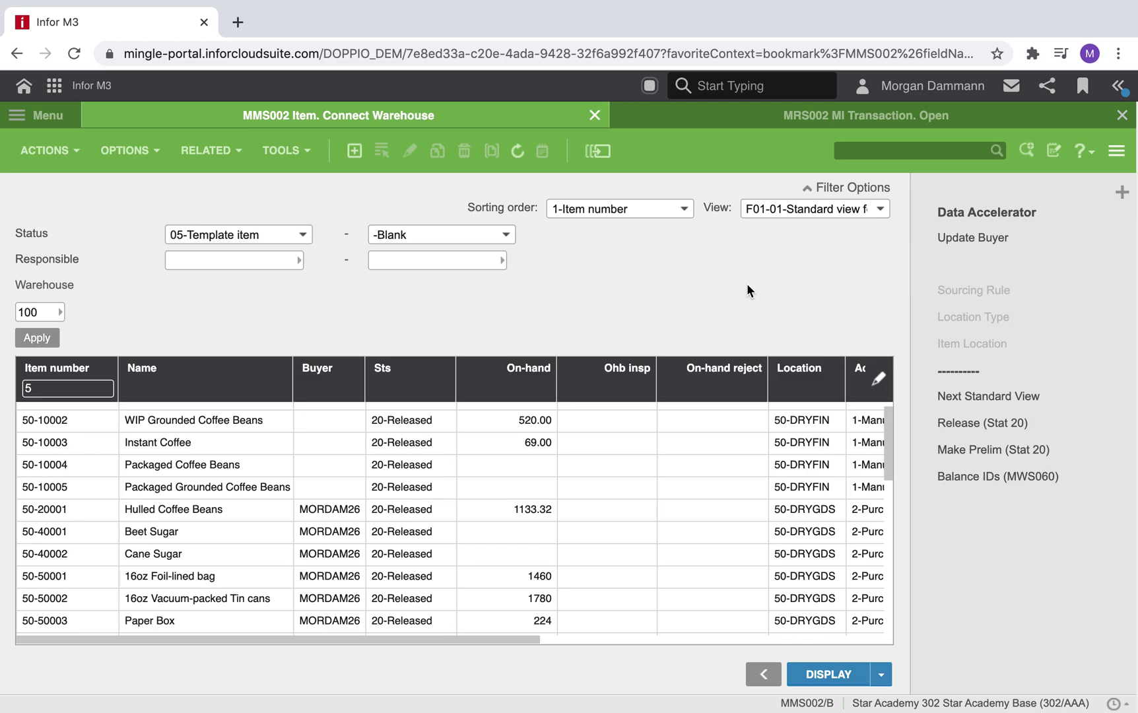
pyautogui.hotkey('ctrl', 'Left')
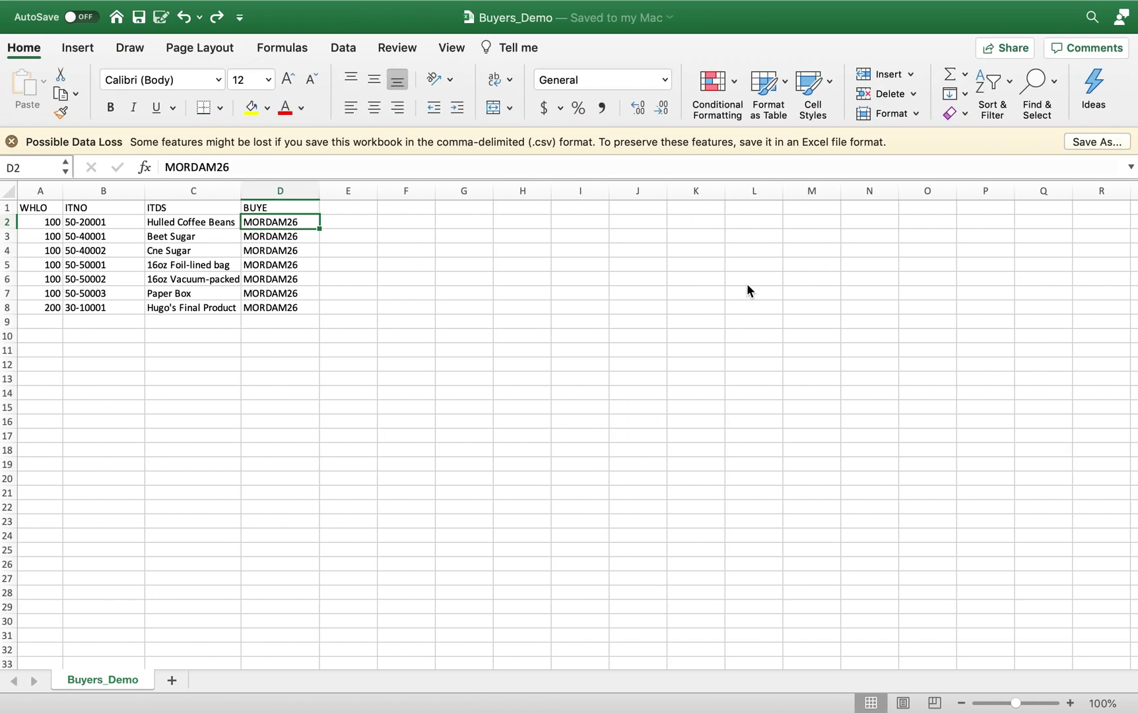
# - Redo the HUGTAM64 buyer edit in D2:D8 and save Buyers_Demo
pyautogui.click(217, 19)
pyautogui.click(216, 19)
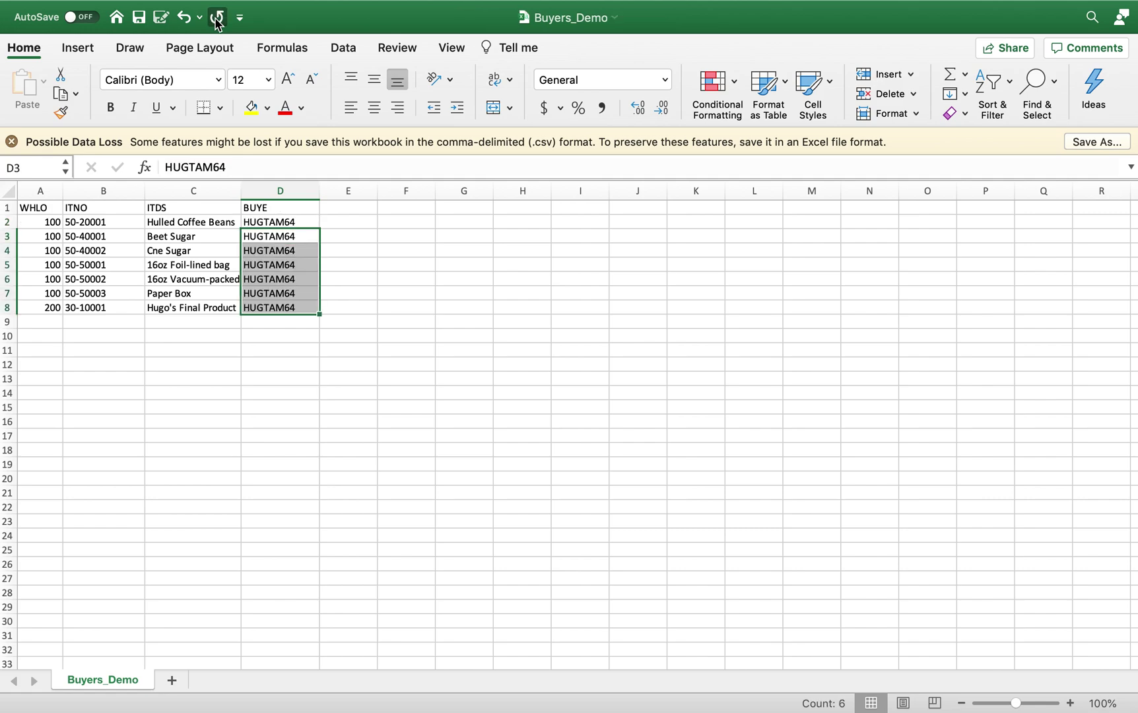
pyautogui.click(135, 23)
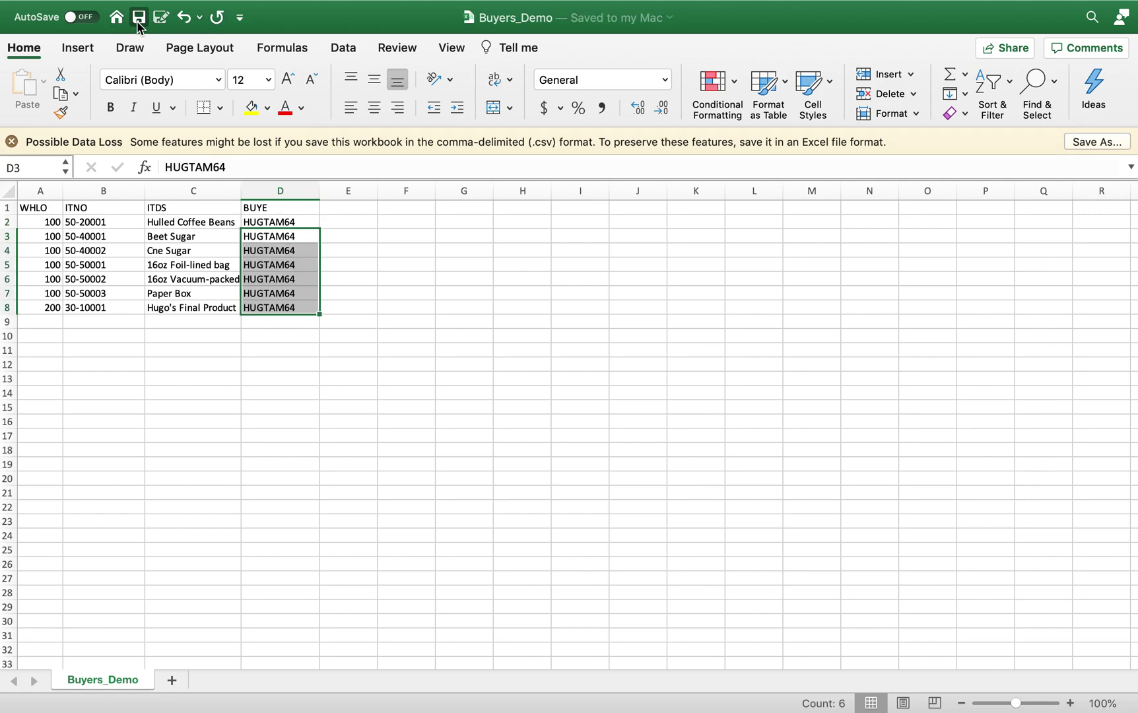
pyautogui.hotkey('ctrl', 'Right')
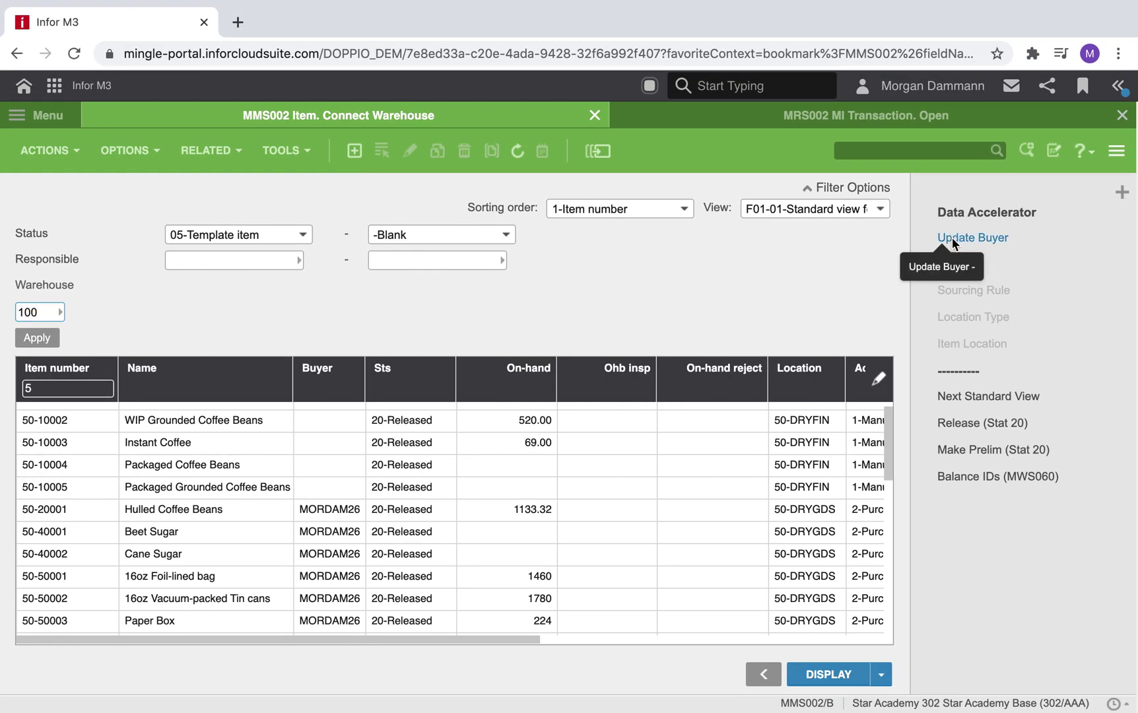
# - Run the Update Buyer import with Buyers_Demo.csv, loading all 7 rows with 0 failed
pyautogui.click(952, 237)
pyautogui.click(600, 341)
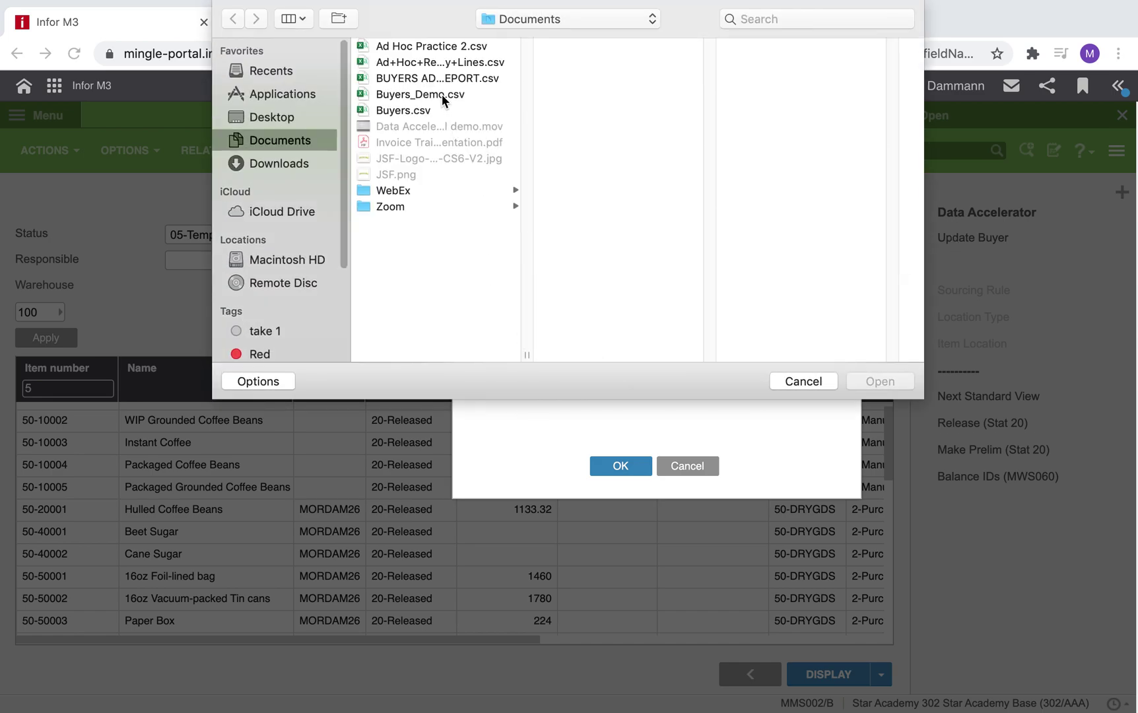
pyautogui.click(442, 95)
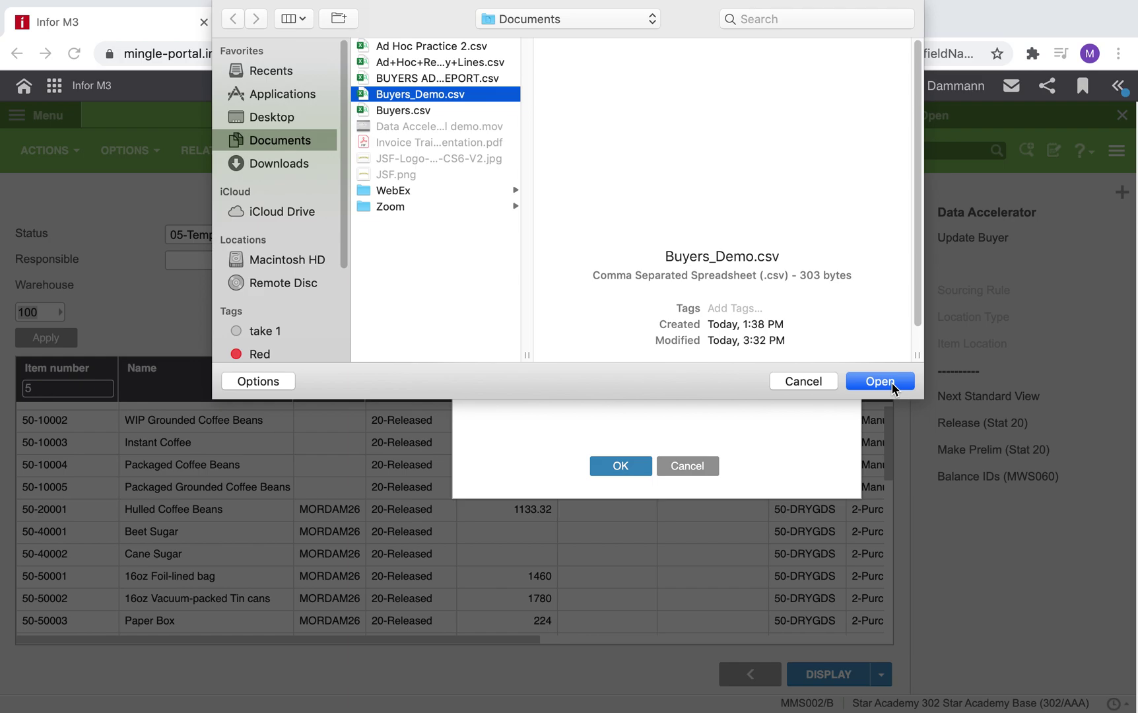
pyautogui.click(869, 382)
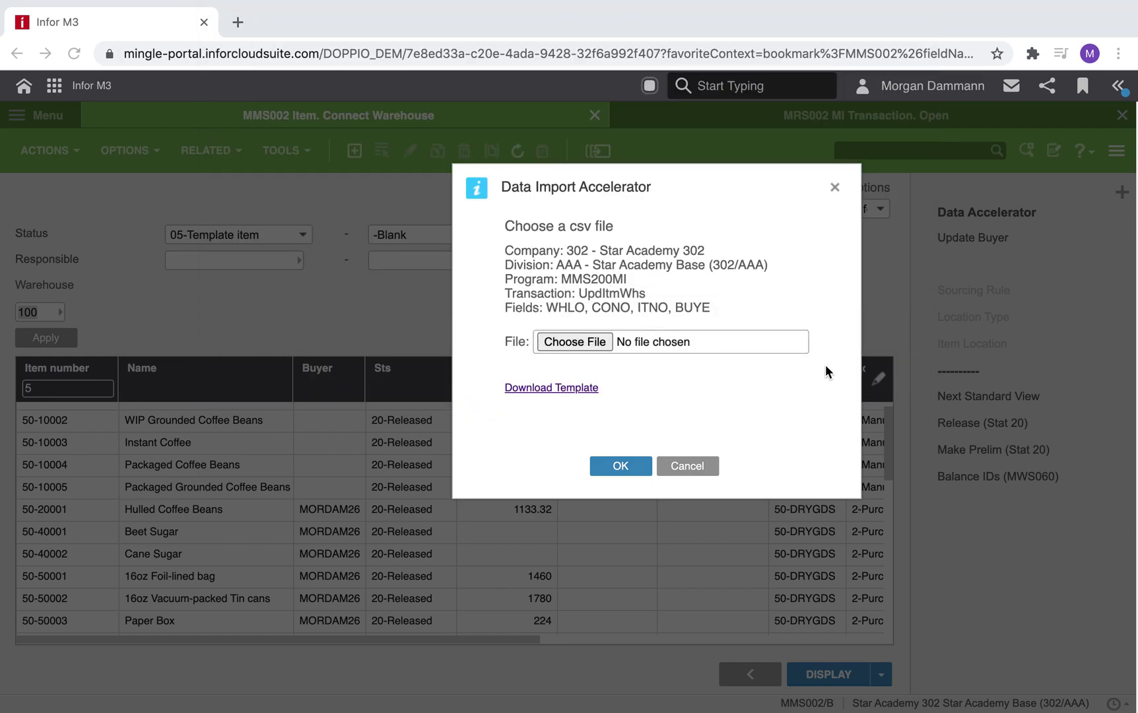
pyautogui.click(623, 467)
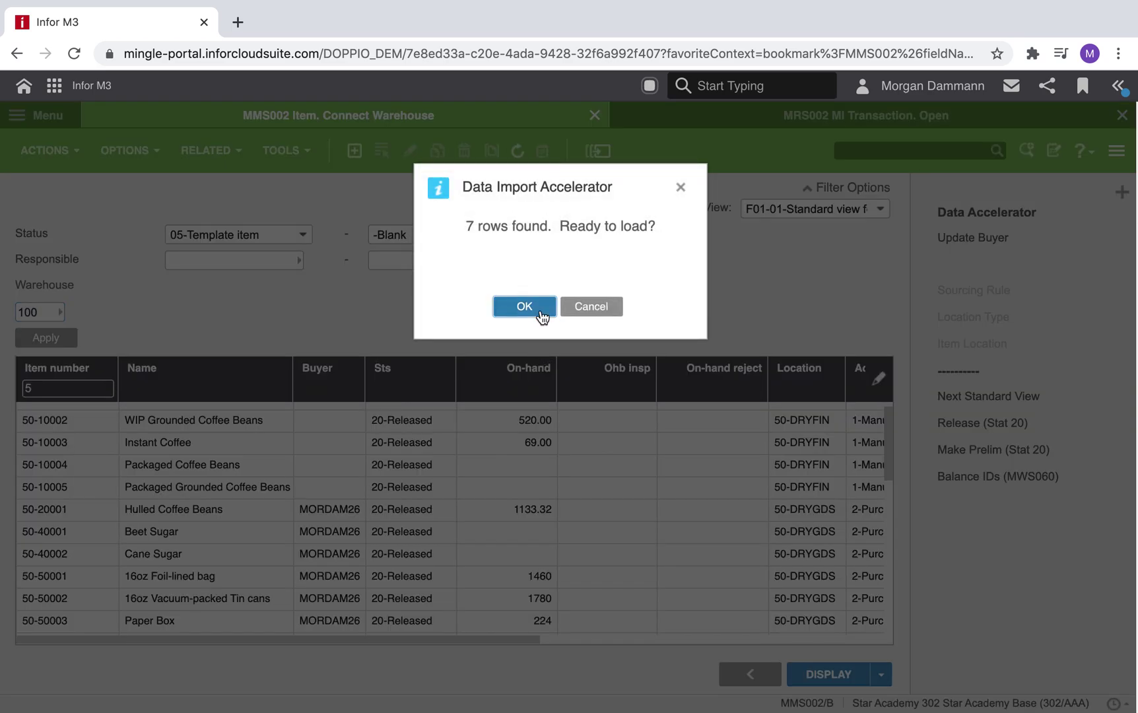
pyautogui.click(539, 310)
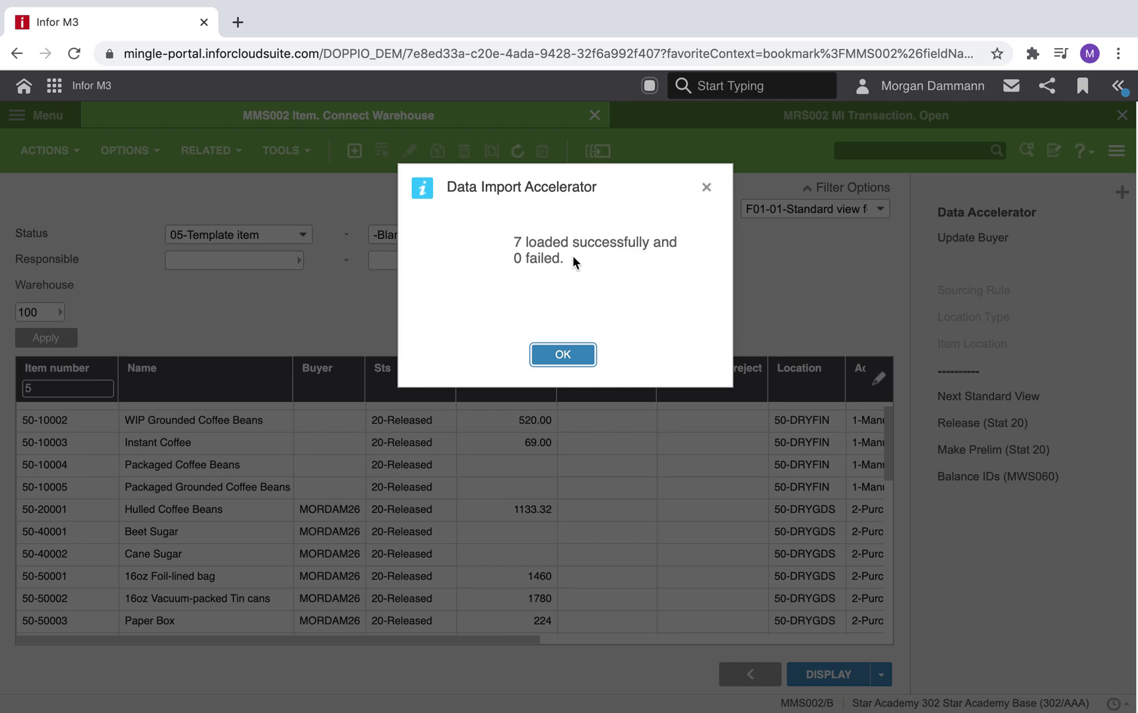
pyautogui.click(575, 363)
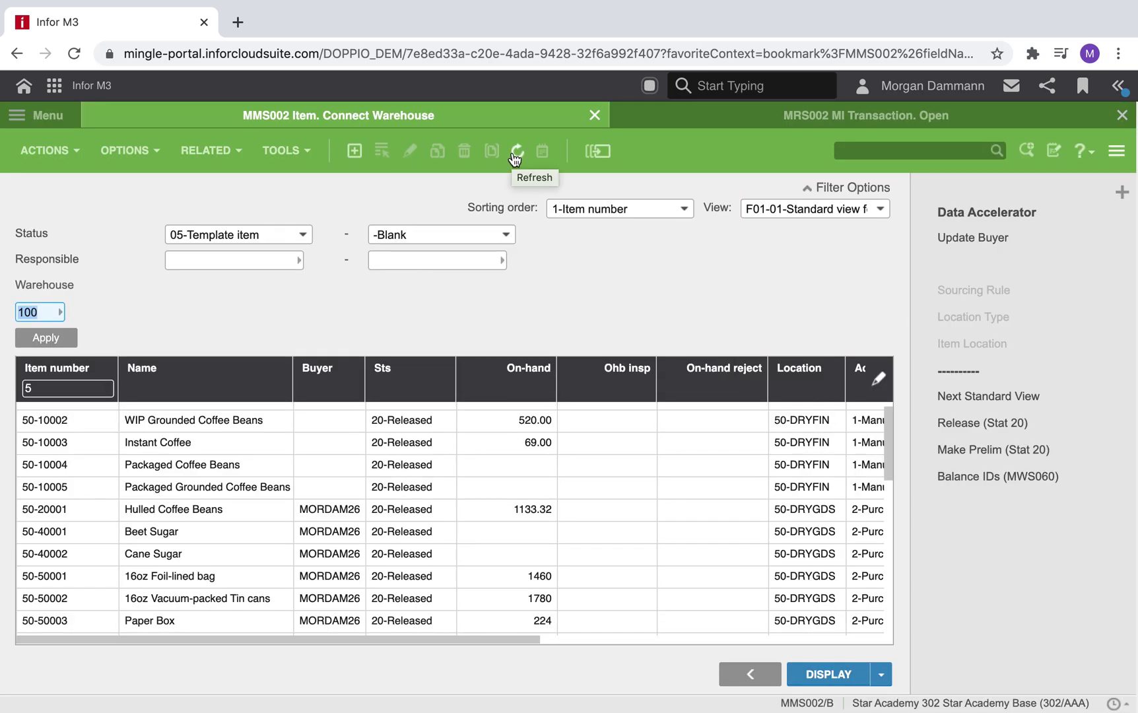
pyautogui.click(516, 157)
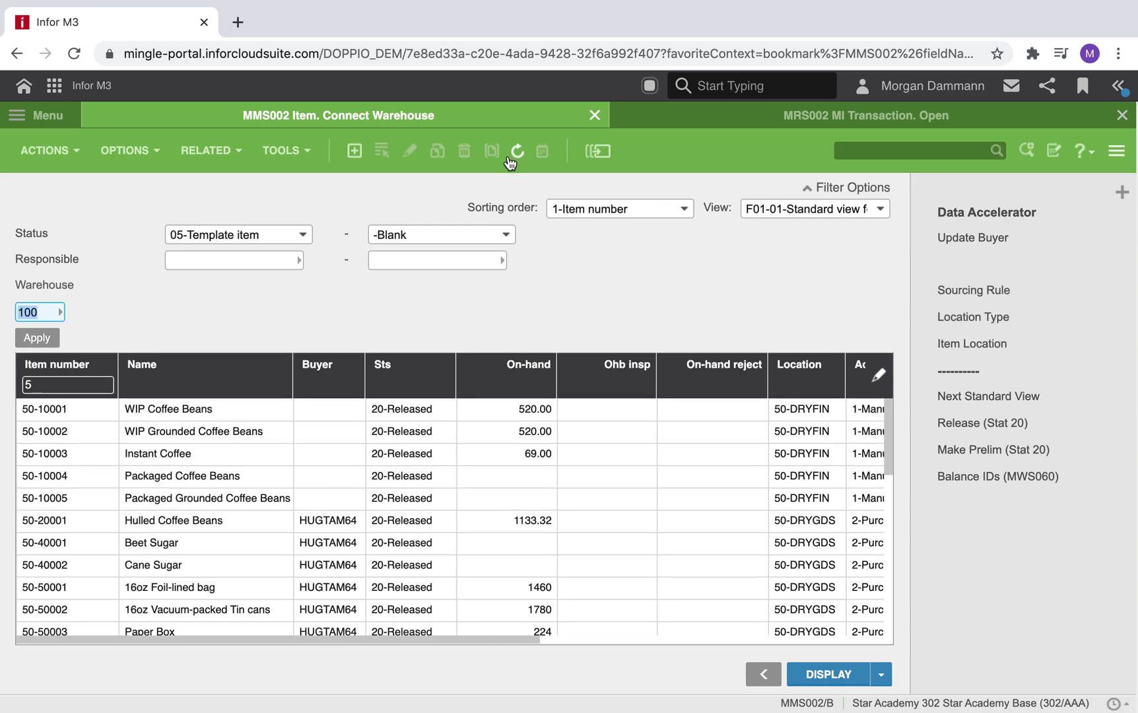
pyautogui.scroll(-1, 325, 511)
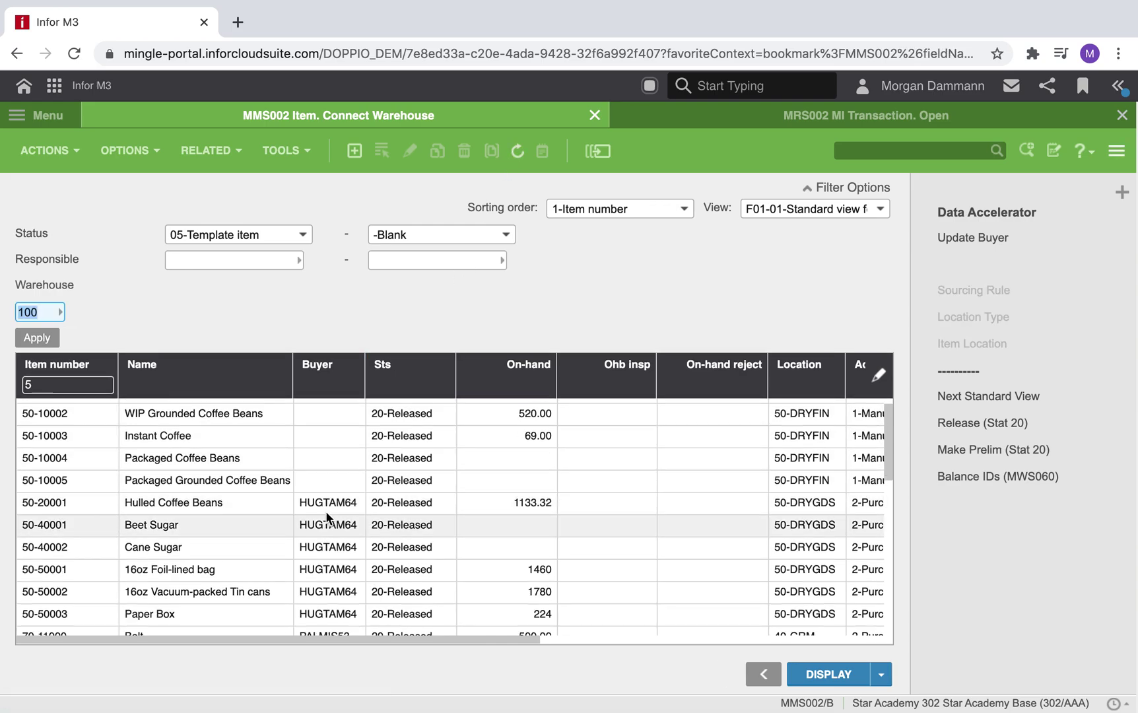
pyautogui.scroll(-3, 326, 511)
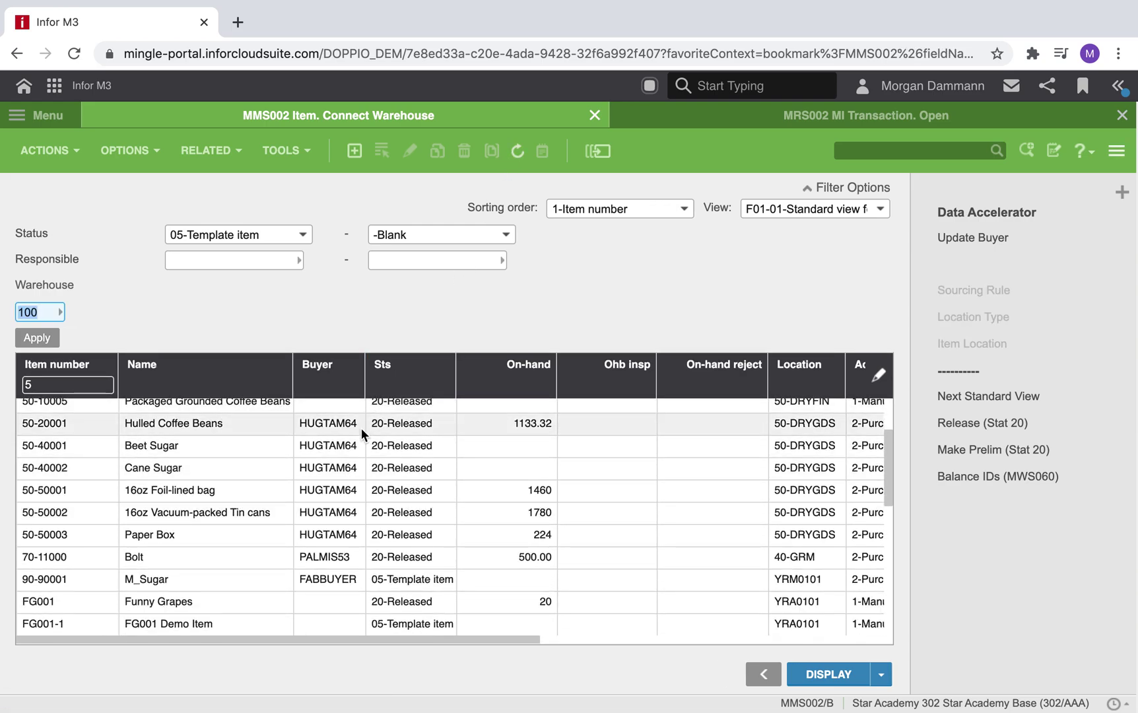